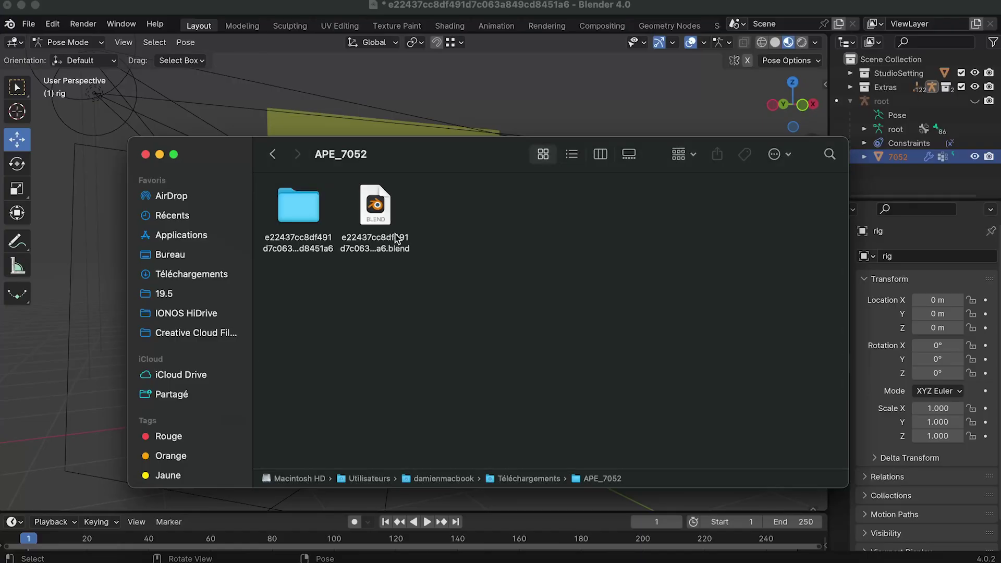
Open the .blend file from the APE_7052 folder without saving the current scene, and switch the viewport to Material Preview shading.
double_click(370, 197)
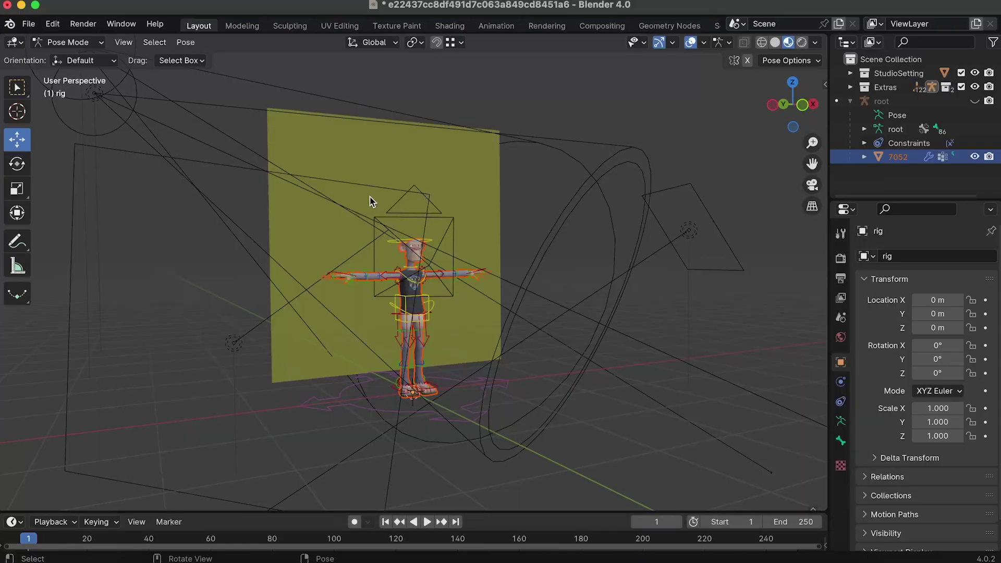
left_click(456, 313)
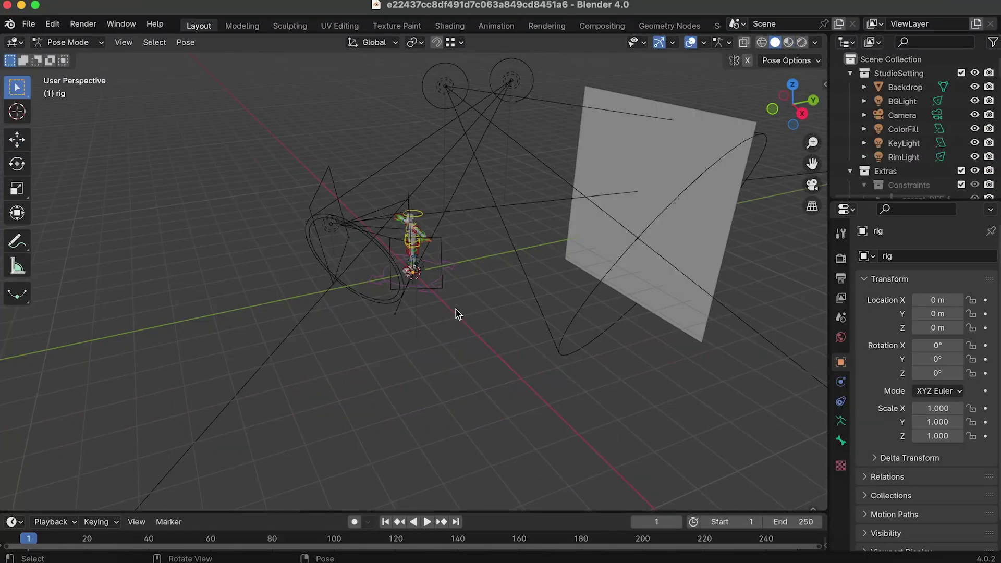
scroll(455, 308, "left", 8)
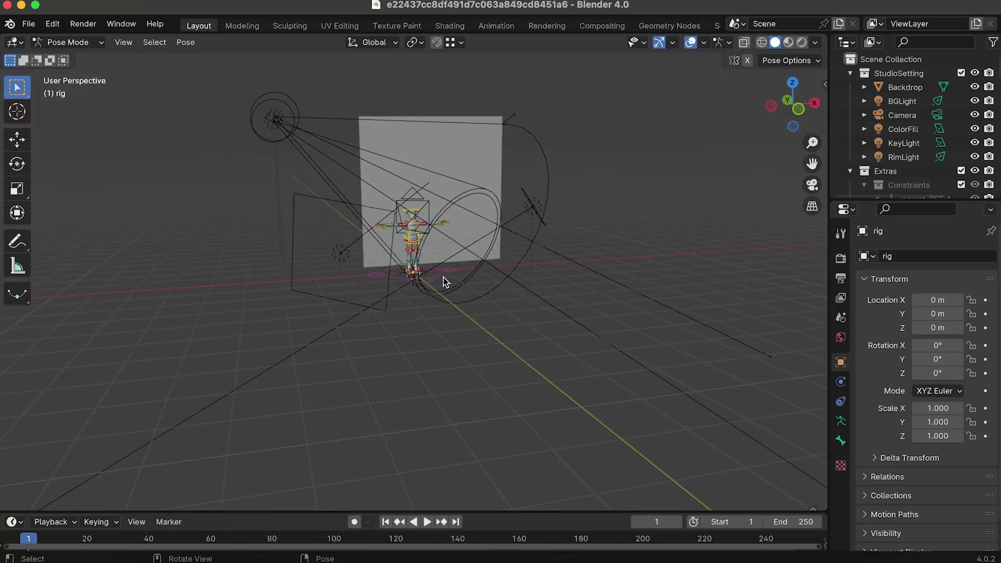
scroll(417, 218, "up", 5, "ctrl")
scroll(417, 218, "down", 2, "ctrl")
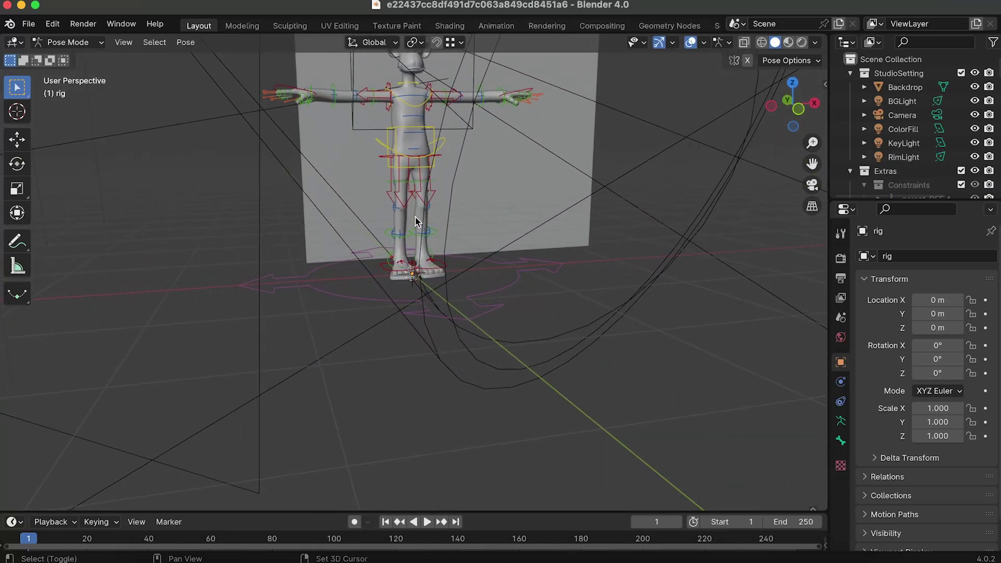
scroll(414, 223, "up", 5, "shift")
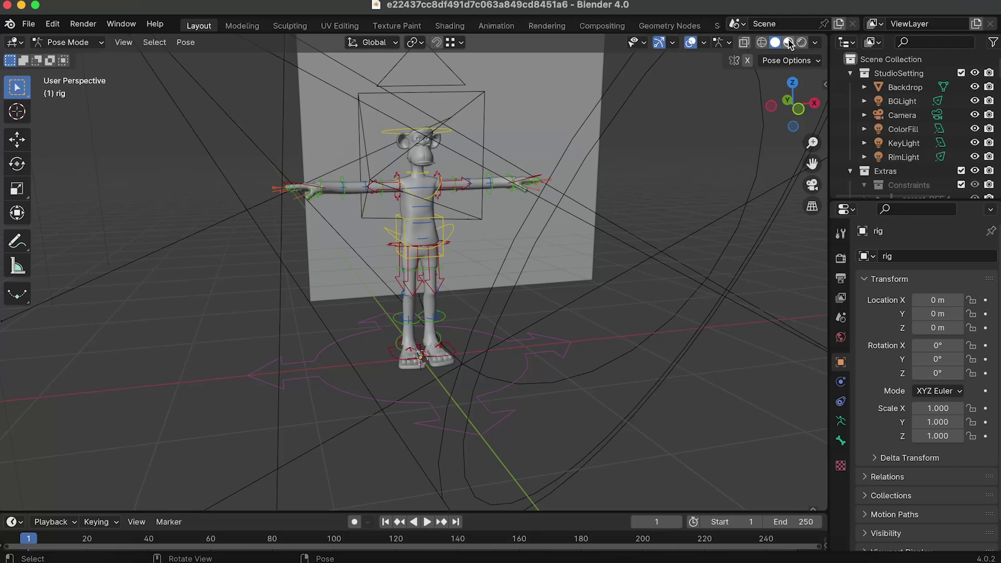
key("z")
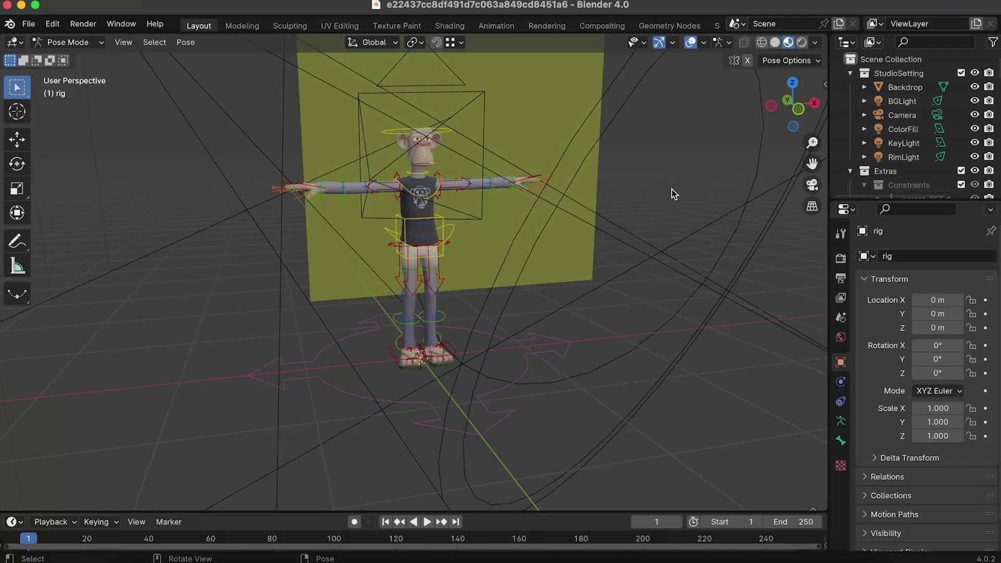
Collapse the StudioSetting and Extras collections, expand the root armature and select its mesh 7052.
scroll(672, 189, "left", 5)
scroll(672, 193, "right", 2)
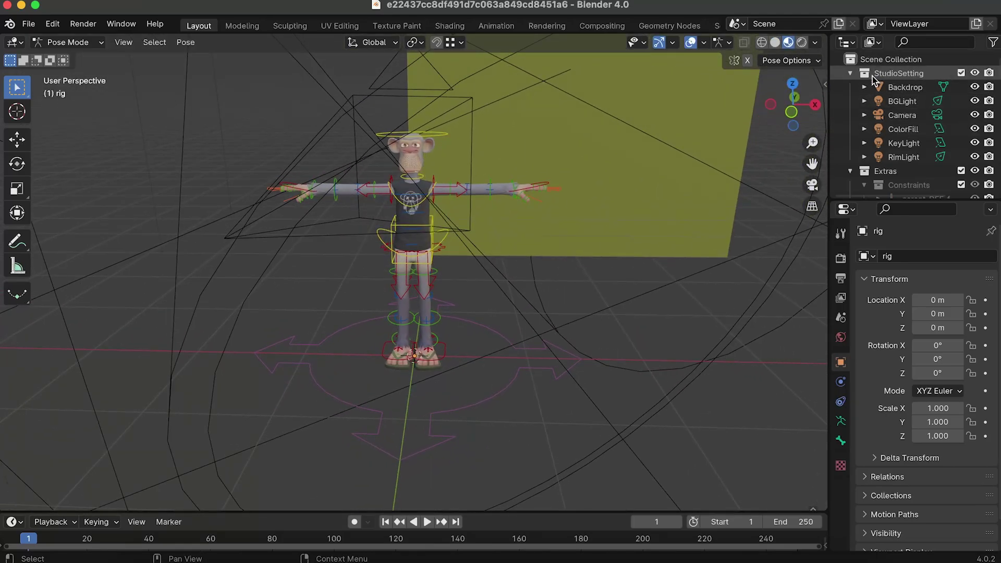
left_click(850, 73)
left_click(850, 87)
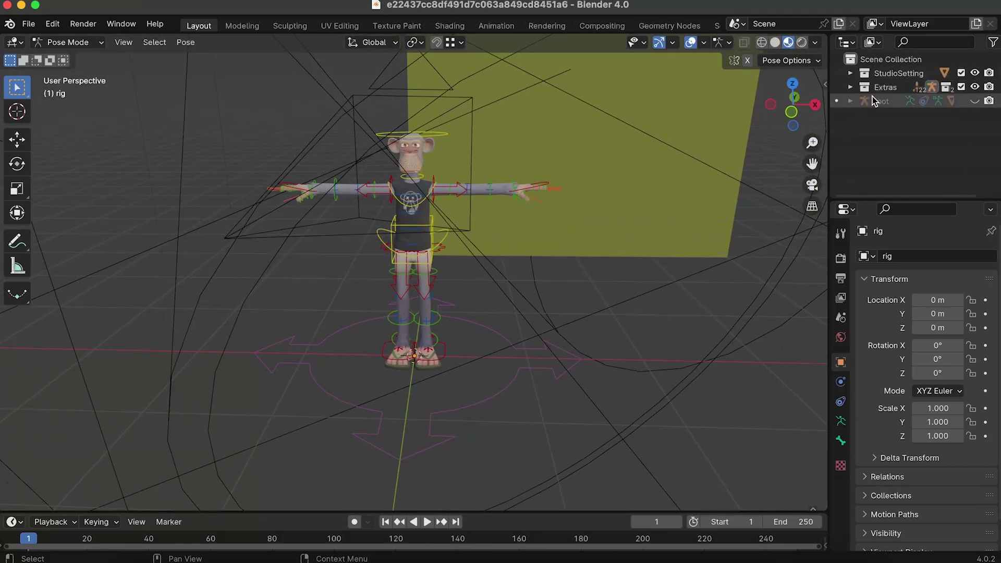
left_click(846, 102)
left_click(850, 102)
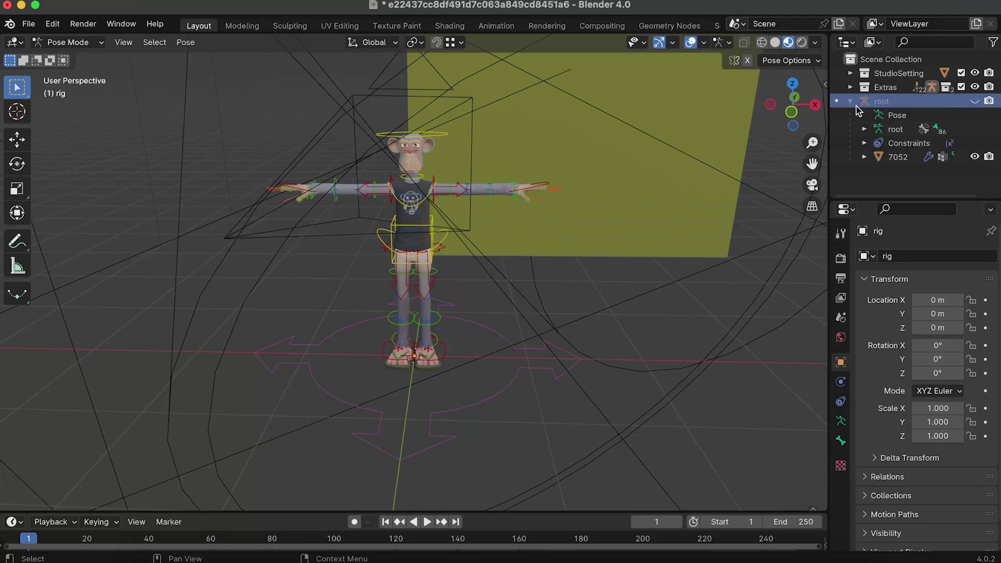
left_click(894, 155)
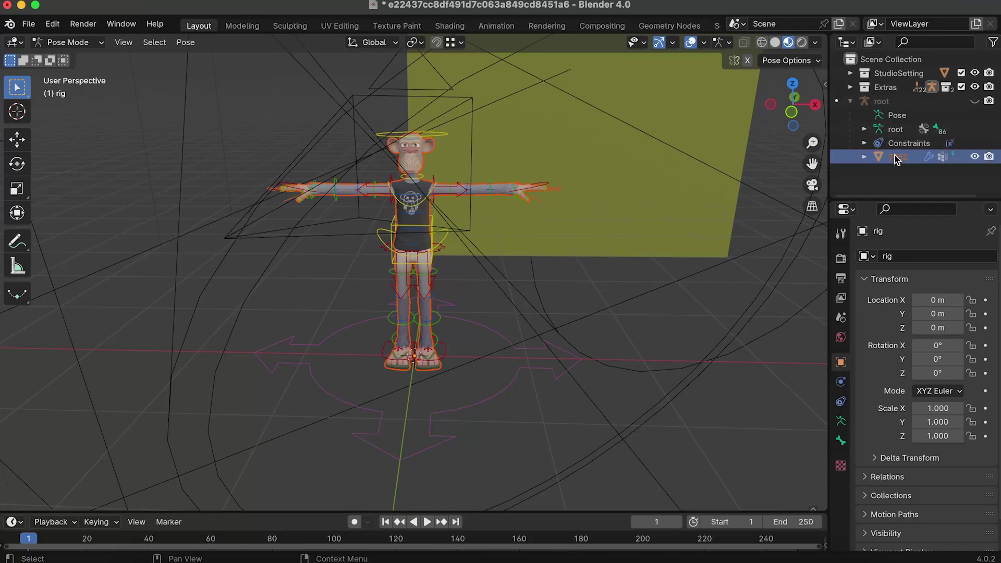
Set up an FBX export limited to selected objects, with path mode Copy and embedded textures.
left_click(28, 24)
mouse_move(104, 222)
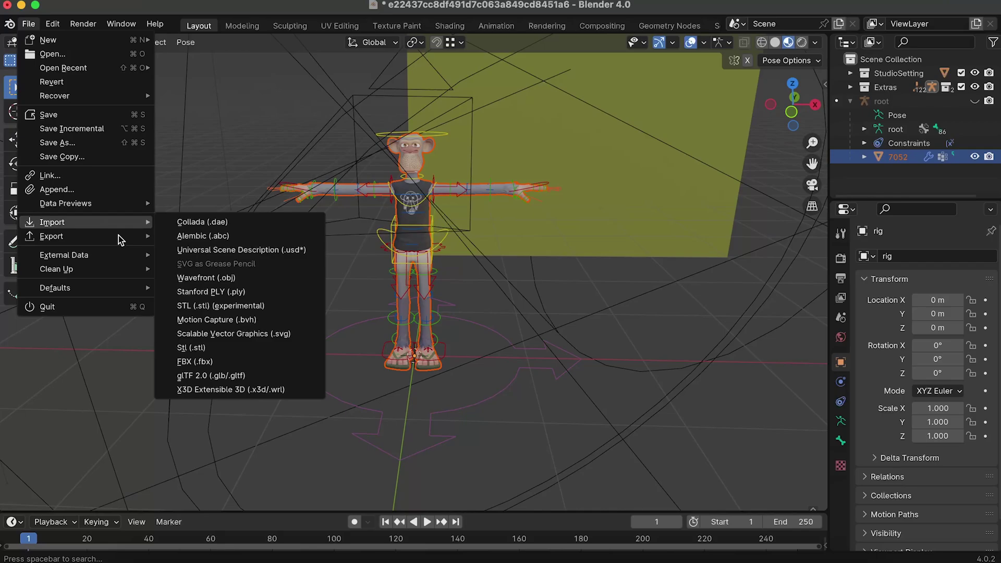
mouse_move(137, 237)
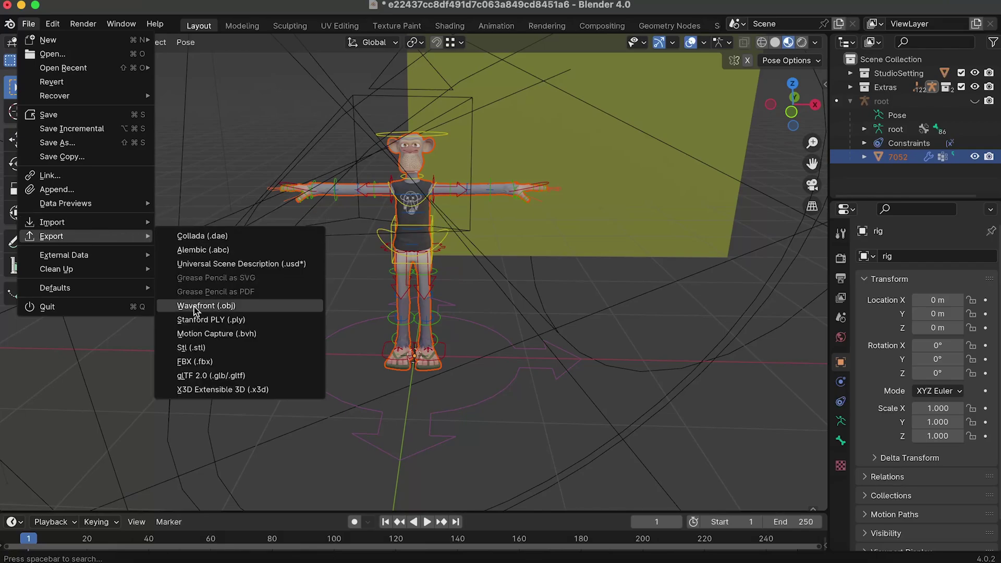
left_click(215, 360)
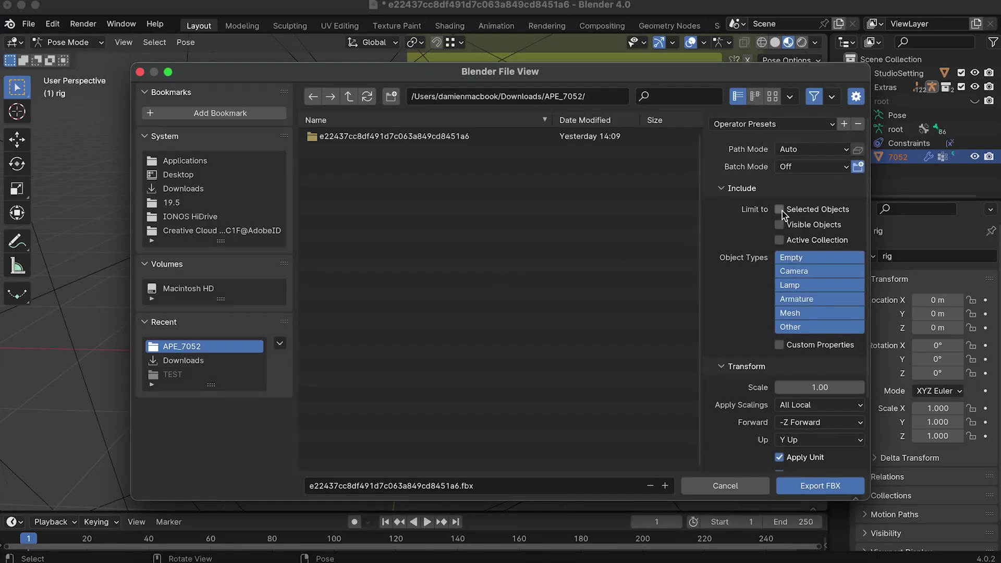
left_click(805, 150)
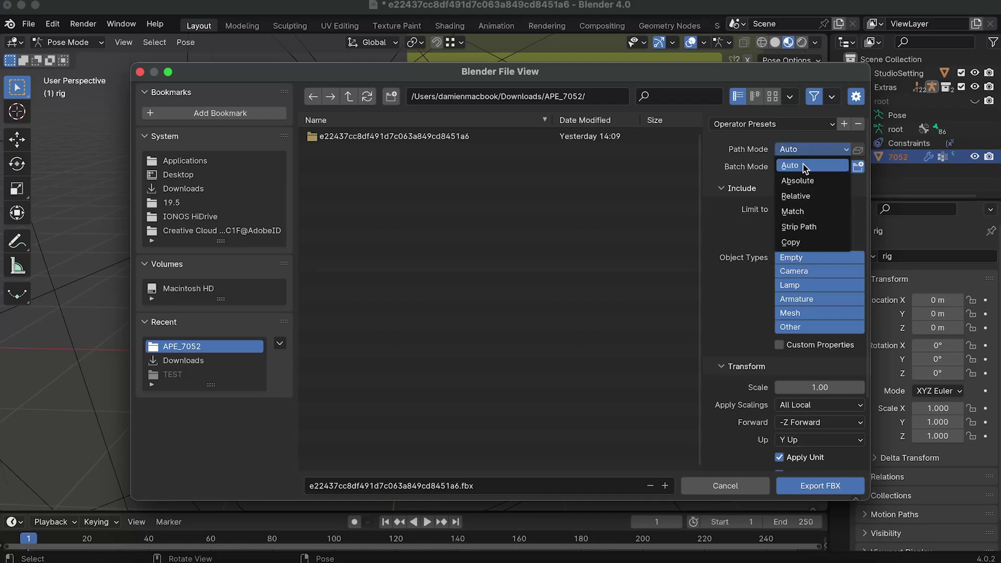
left_click(797, 239)
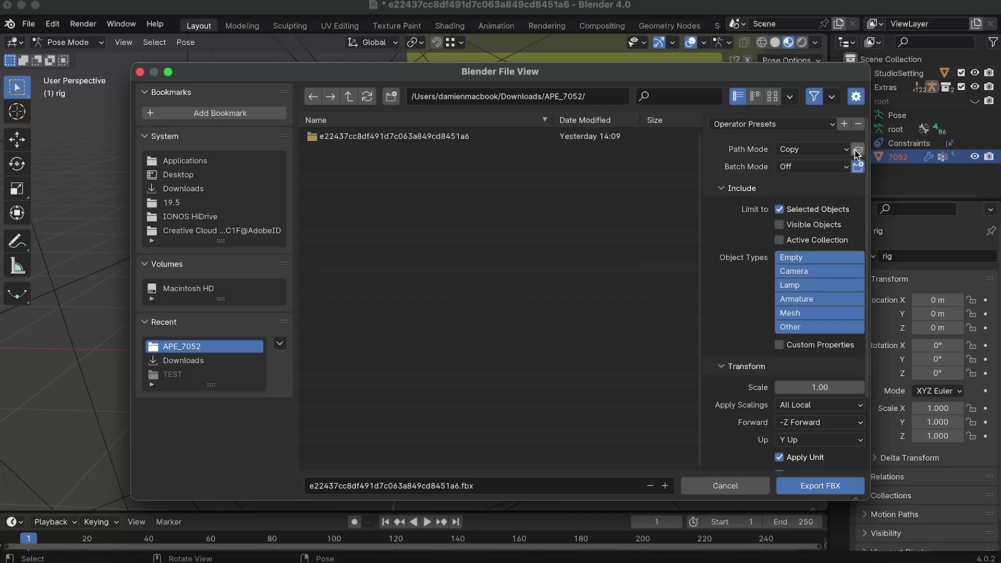
Name the export file EXPORT_TO_ANIM.fbx and export it to the APE_7052 folder.
left_click(419, 486)
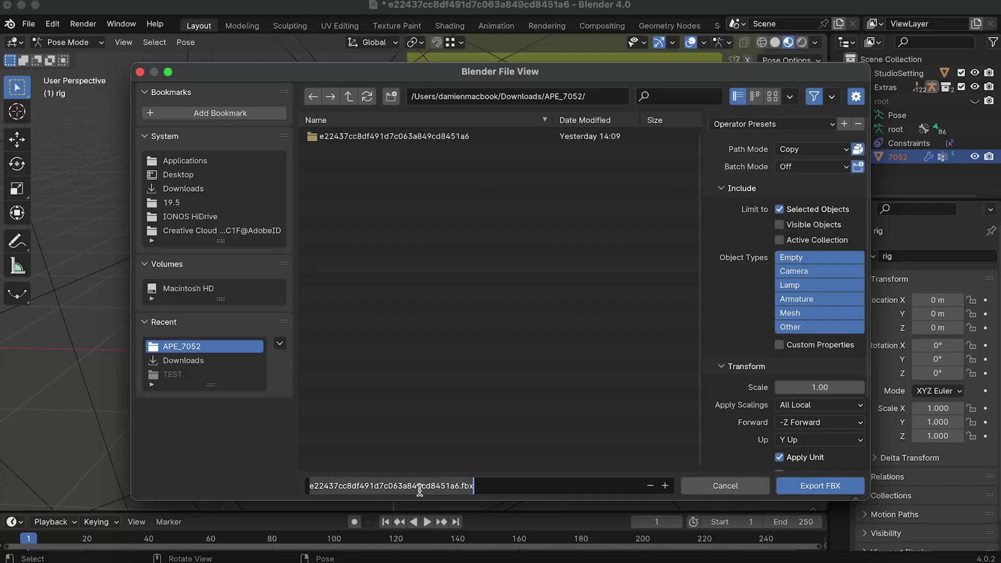
type("EXPORT_TO_ANIM")
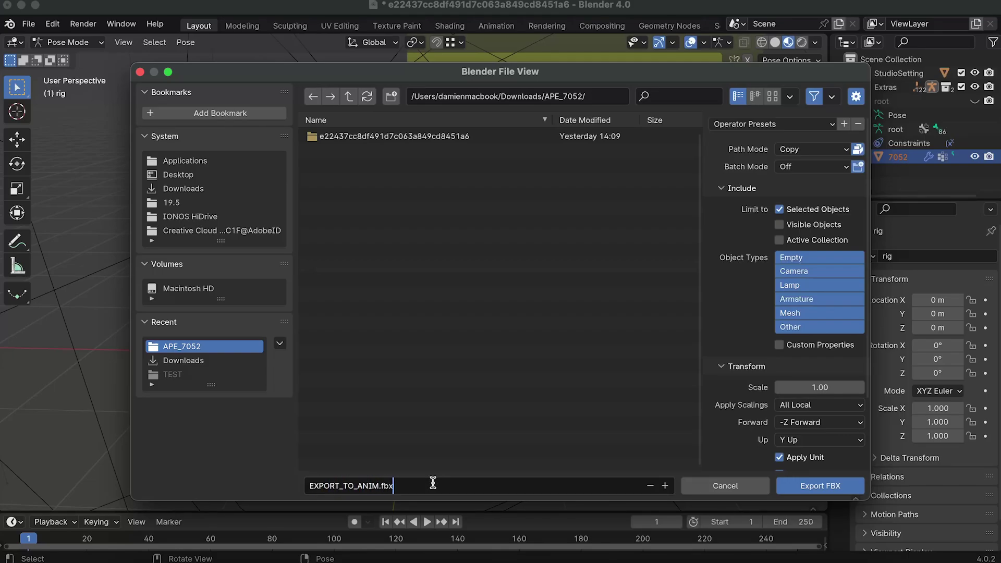
left_click(809, 486)
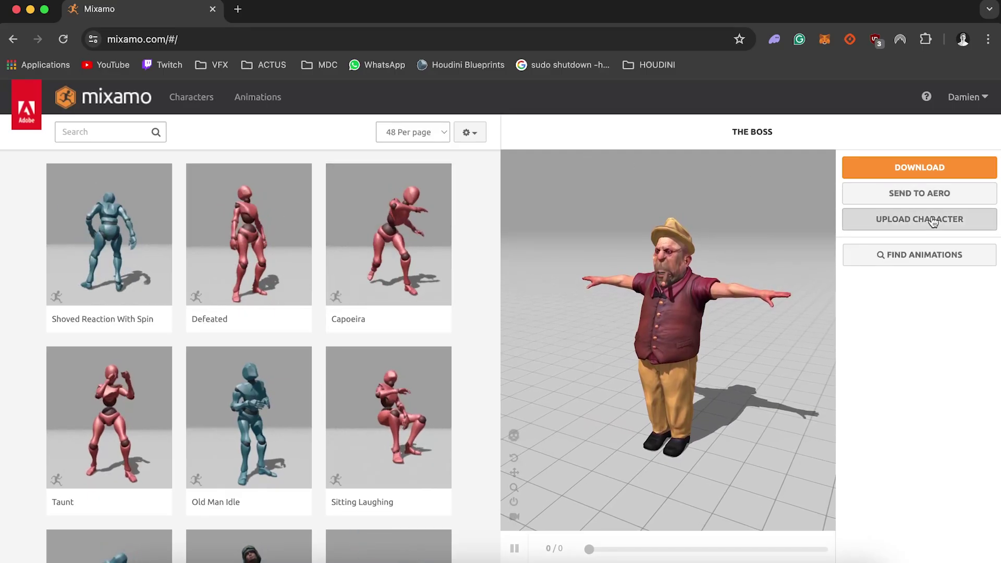
In Mixamo, upload EXPORT_TO_ANIM.fbx as a new character and accept its front-facing orientation.
left_click(933, 220)
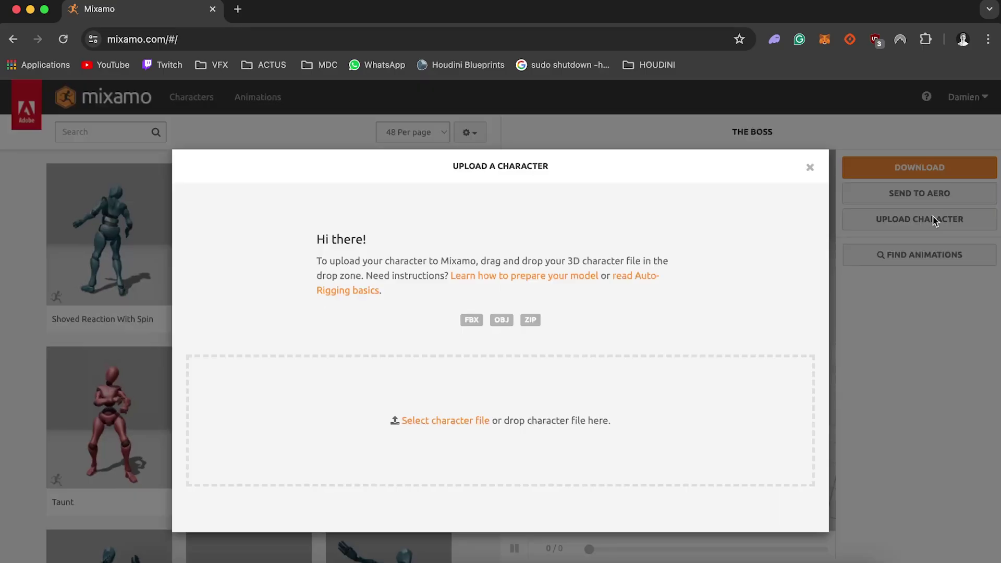
left_click(433, 423)
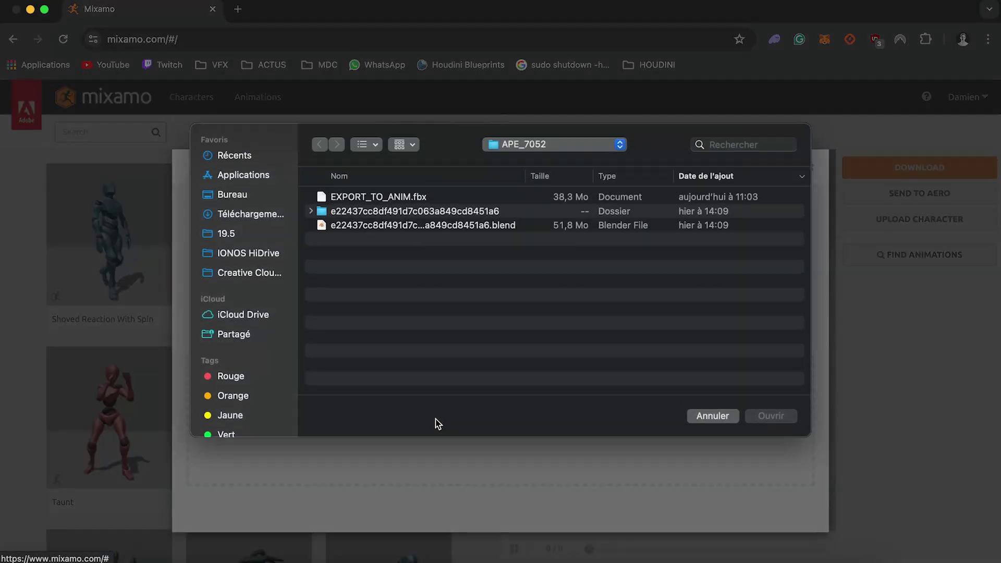
left_click(404, 197)
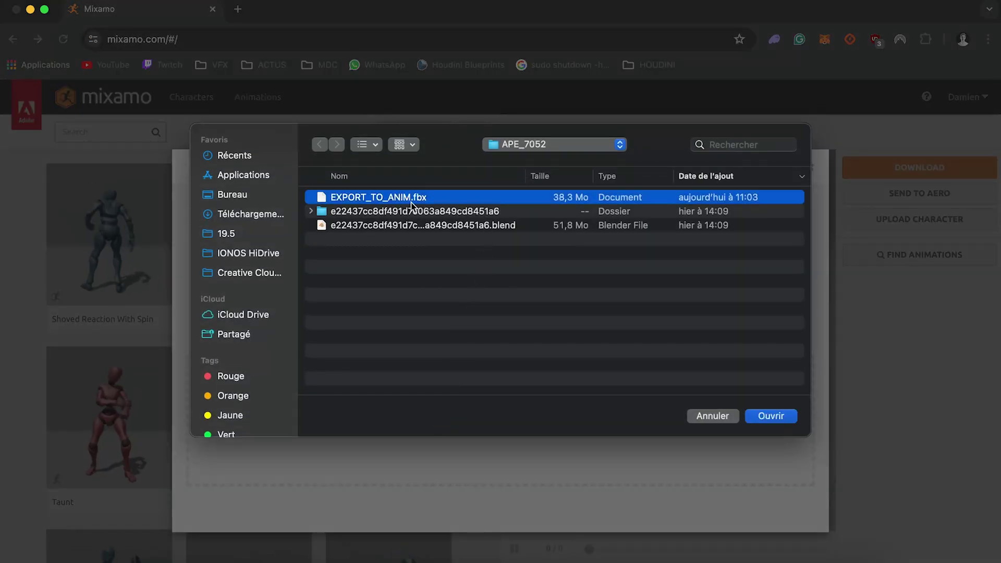
left_click(771, 417)
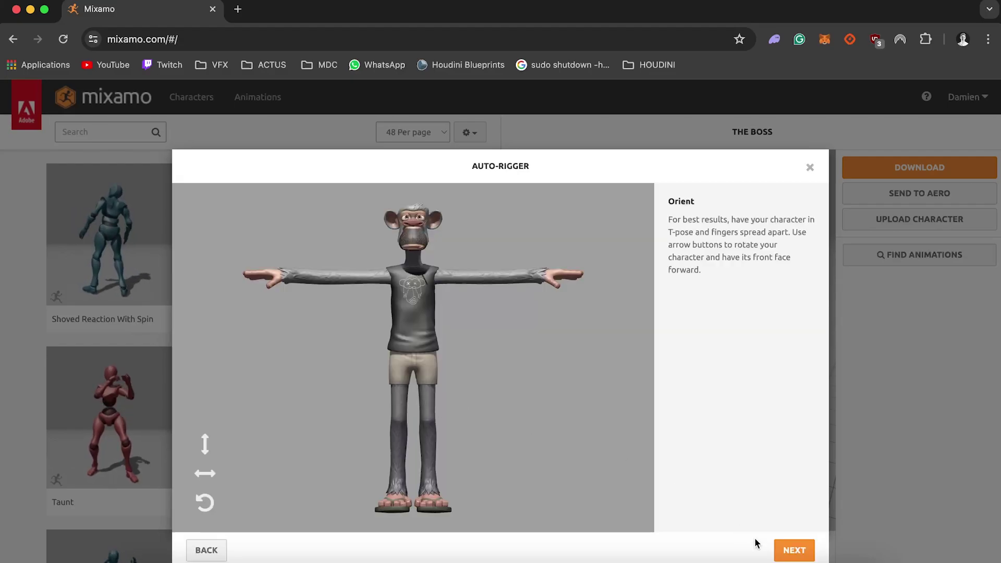
left_click(786, 554)
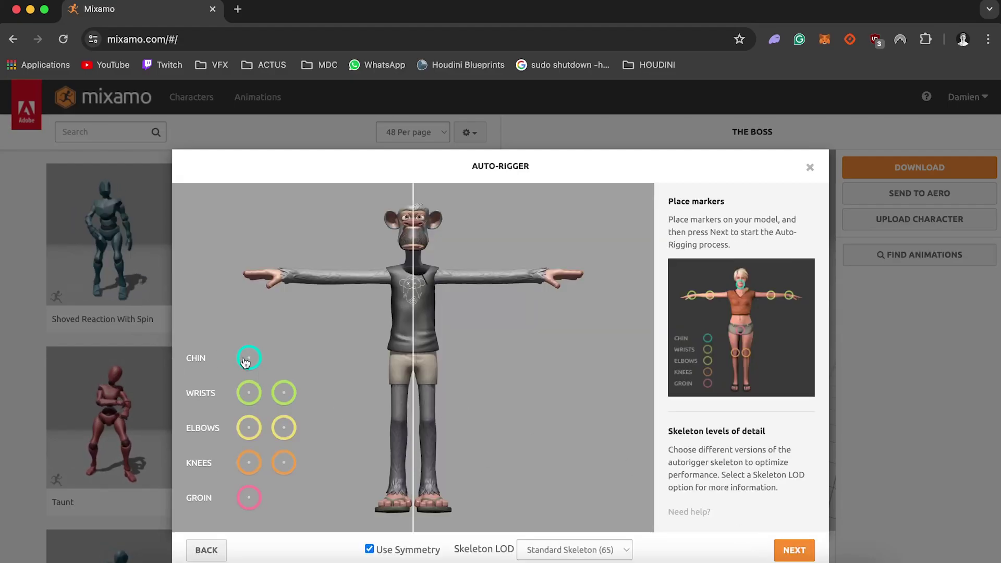
Place the auto-rigger markers on the ape's chin, wrists, elbows, knees and groin with symmetry on.
left_click_drag(245, 361, 413, 250)
left_click_drag(249, 392, 290, 277)
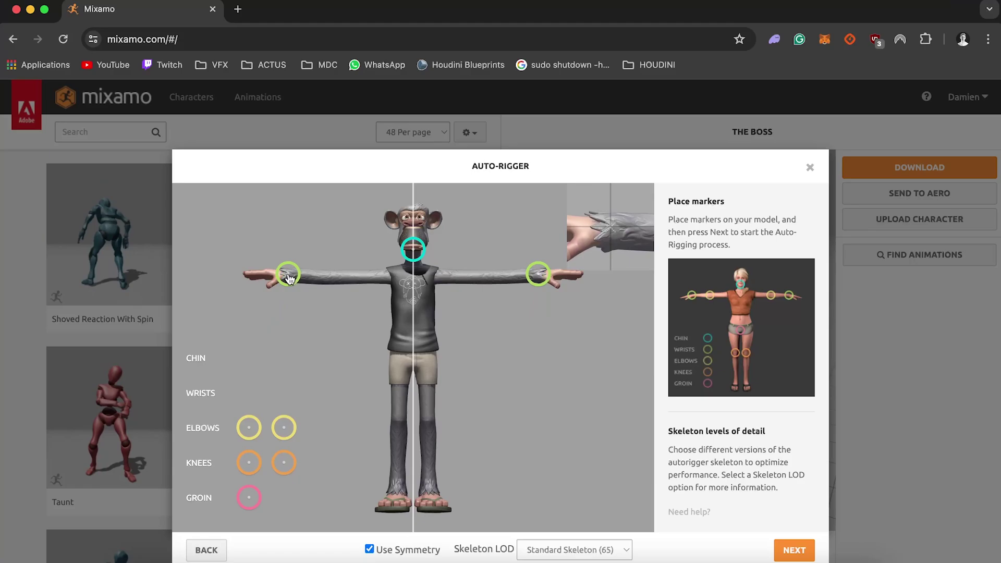
left_click_drag(249, 427, 335, 275)
left_click_drag(249, 463, 399, 423)
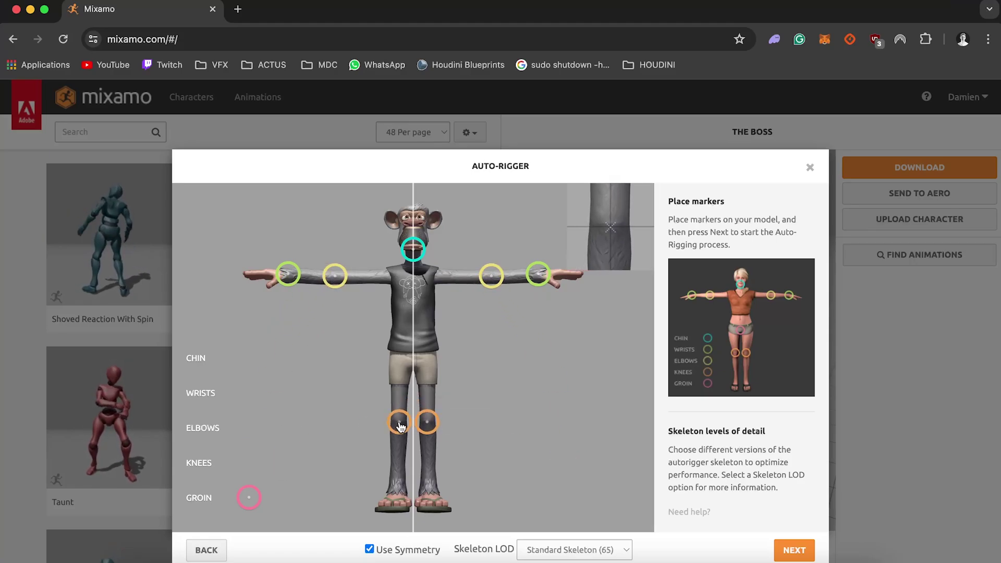
left_click_drag(253, 496, 413, 364)
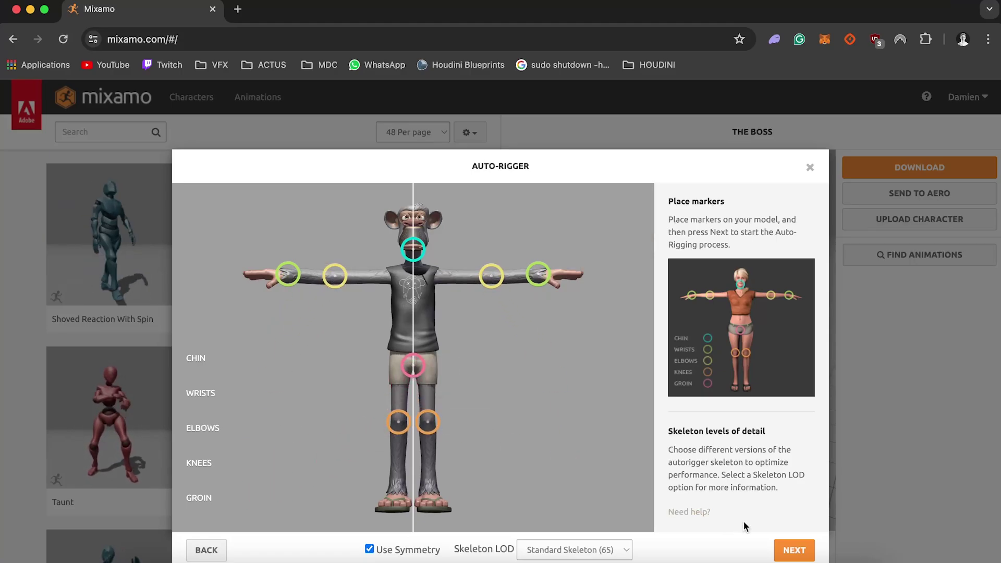
Auto-rig the ape with the Standard Skeleton (65) and accept it as the new current character.
left_click(795, 552)
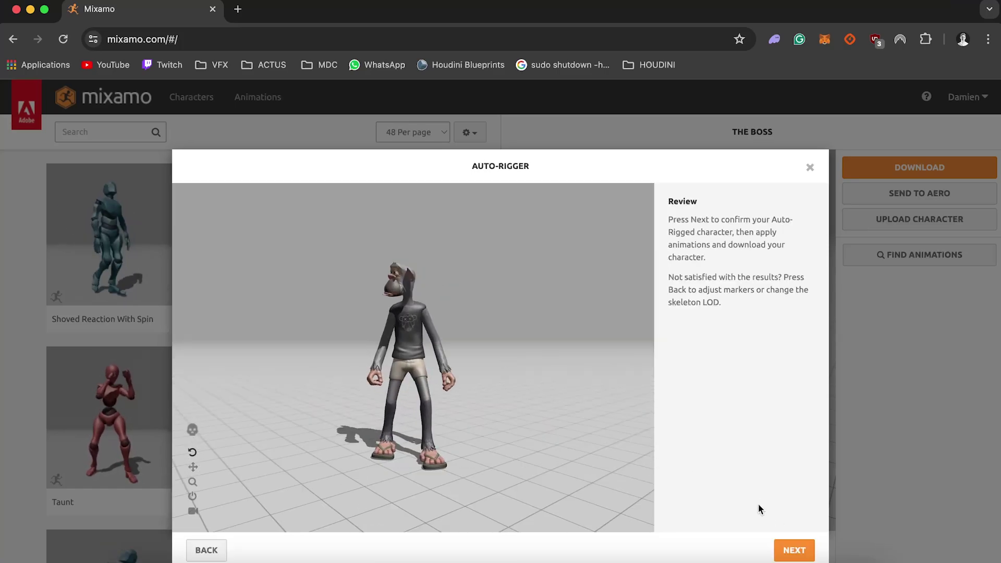
left_click(793, 548)
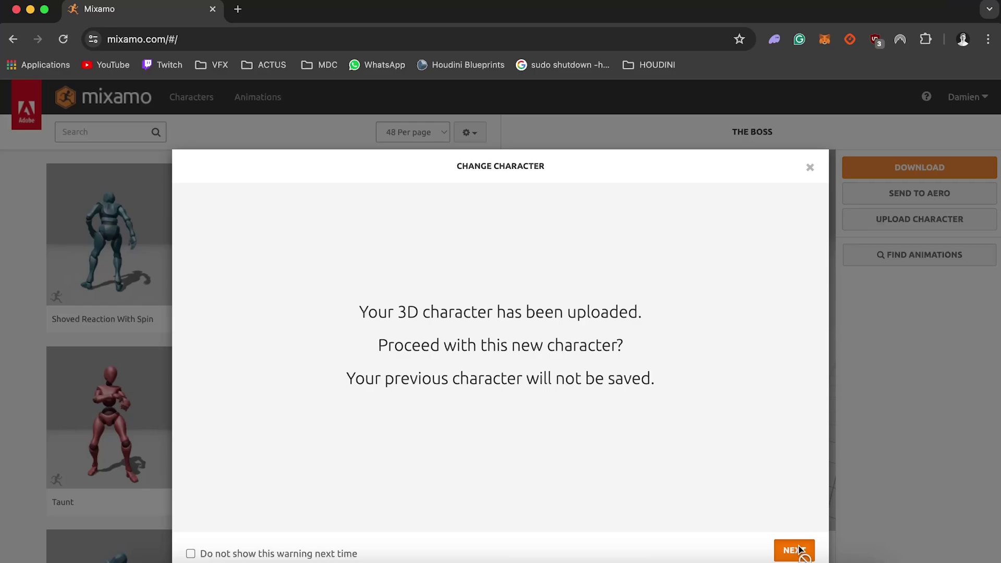
left_click(799, 550)
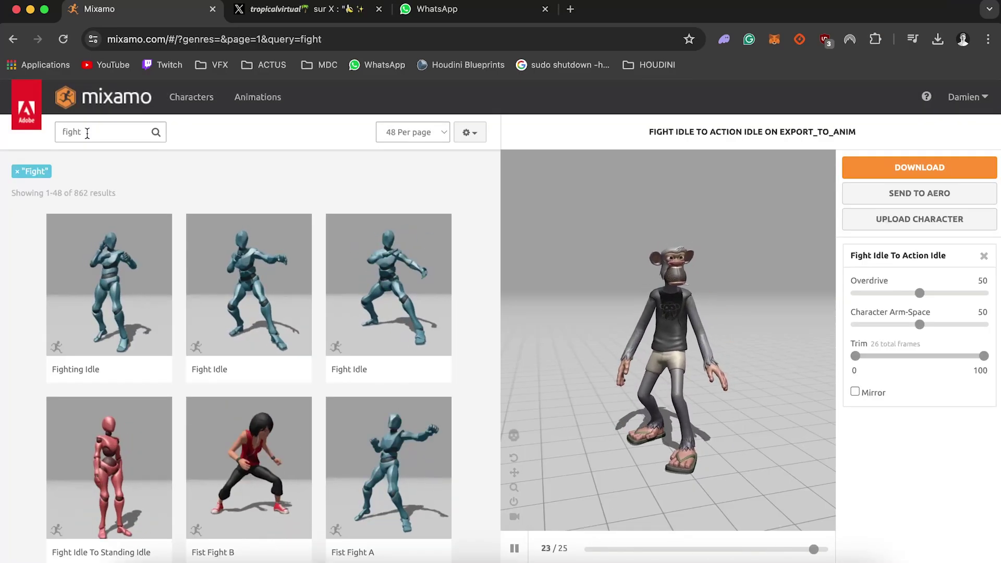
Search the animations for dance and apply Tut Hip Hop Dance to the ape character.
left_click(87, 132)
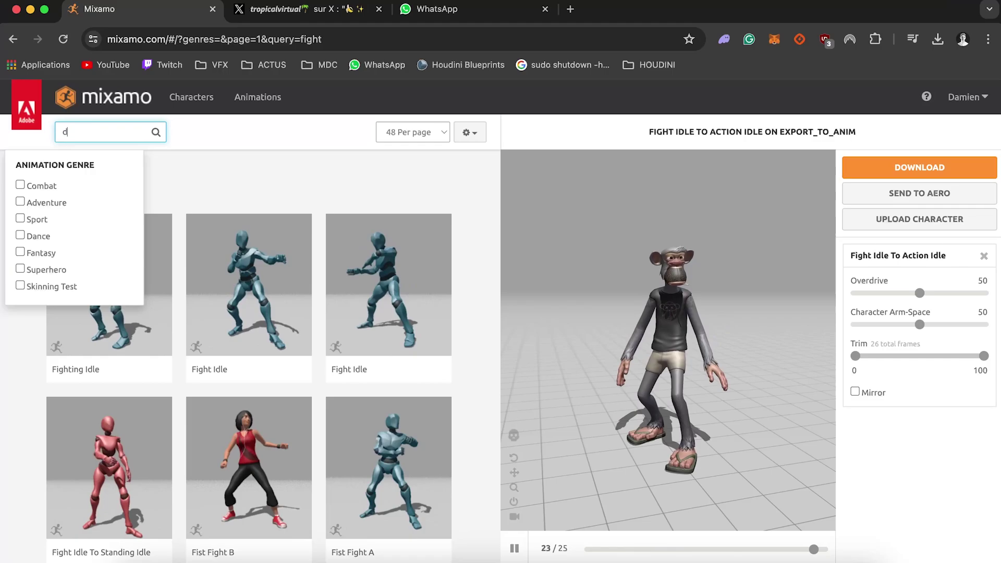
key("Return")
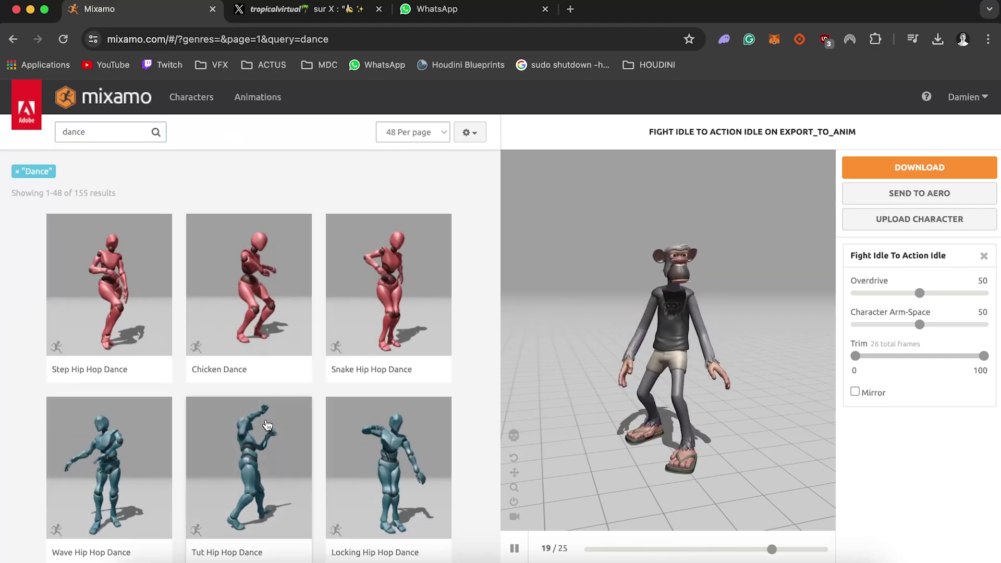
left_click(262, 432)
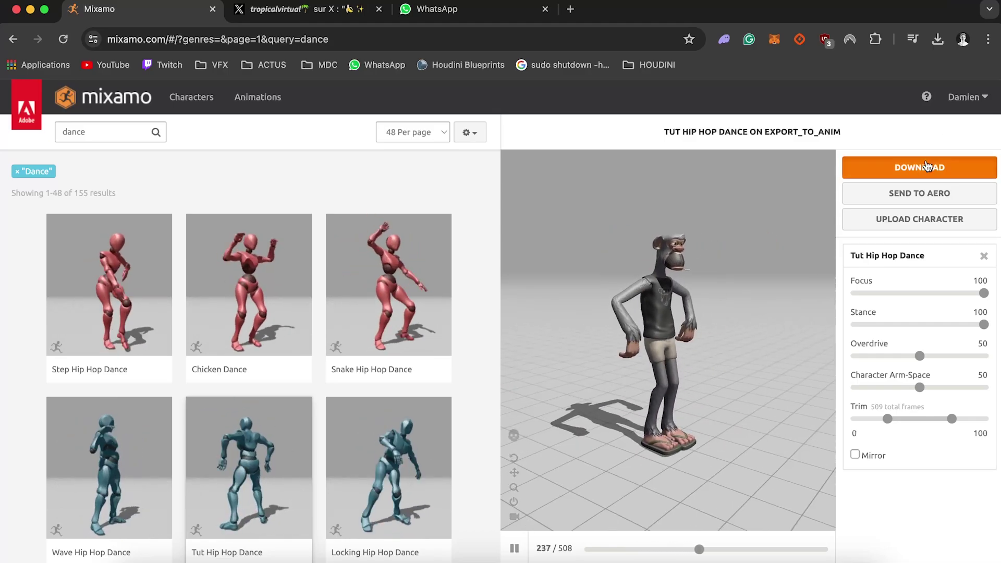
Download the animated character as FBX Binary with skin, at 60 frames per second and without keyframe reduction.
left_click(875, 172)
left_click(426, 286)
left_click(423, 280)
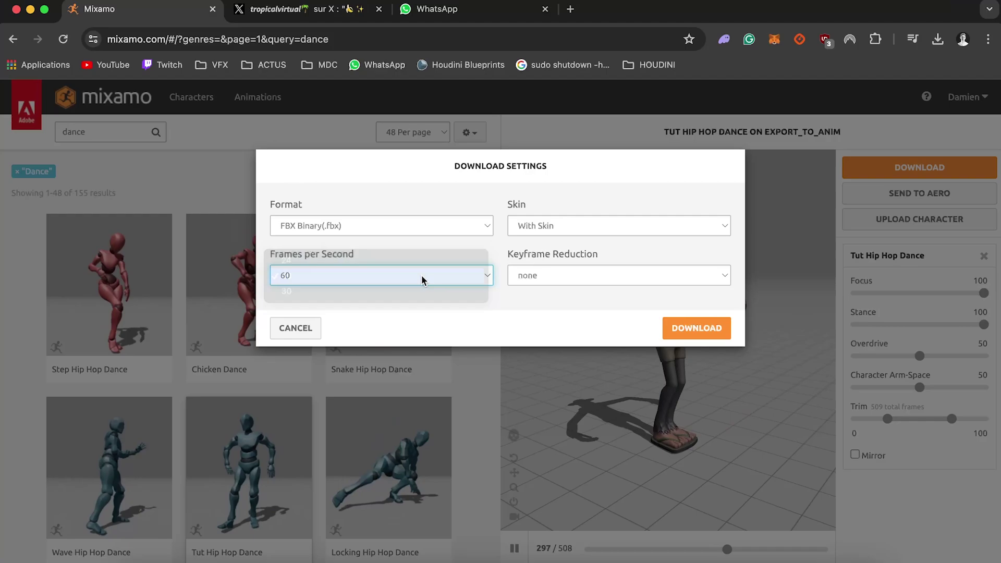
left_click(568, 224)
left_click(564, 226)
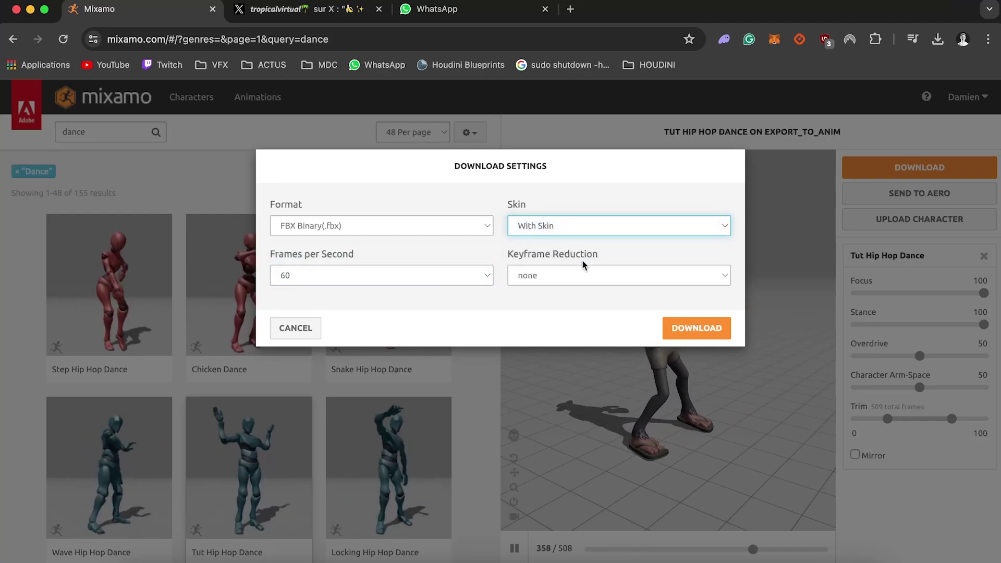
left_click(714, 332)
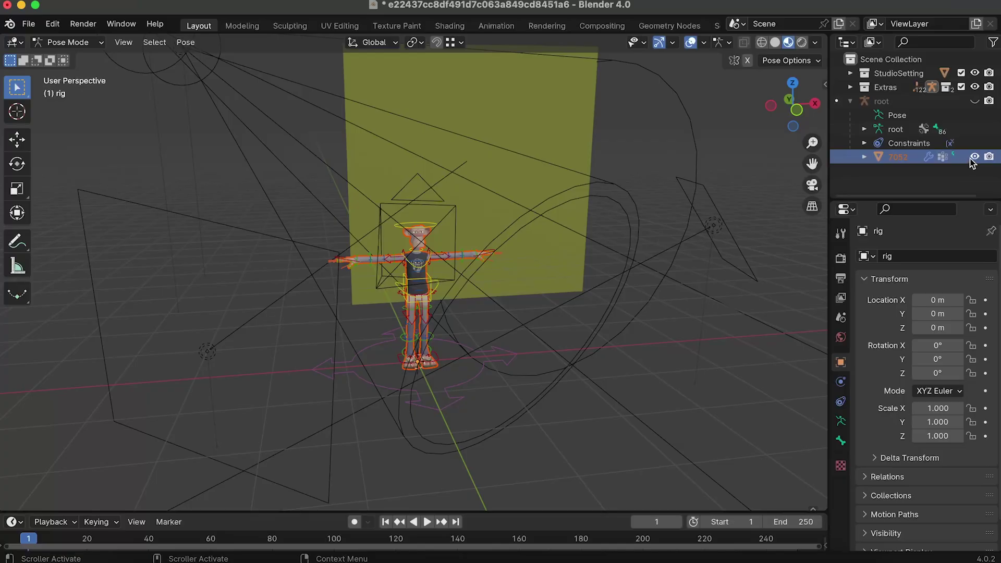
Hide the original ape mesh 7052 and the Extras collection in the viewport, and disable the original character and Extras in renders.
left_click(973, 157)
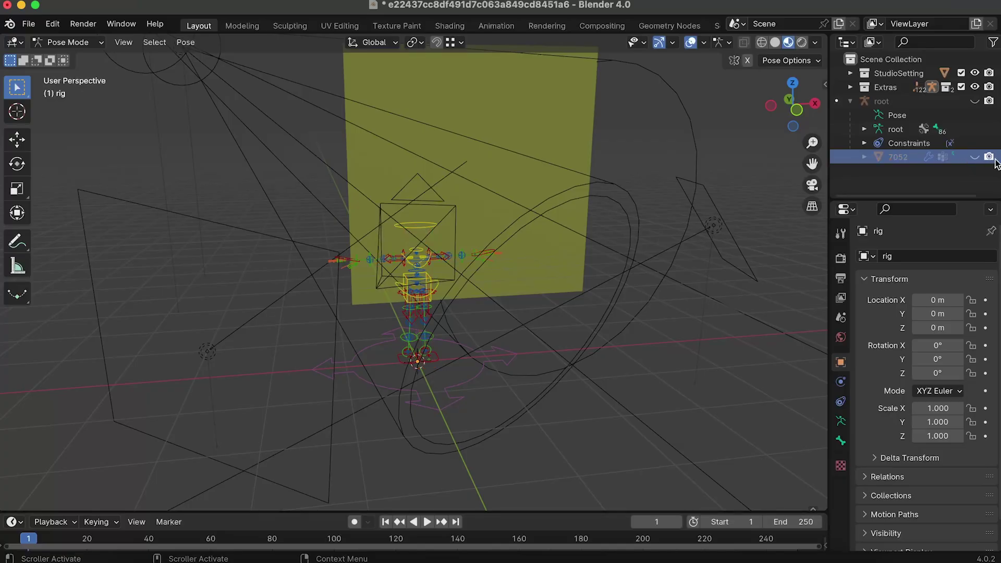
left_click(989, 87)
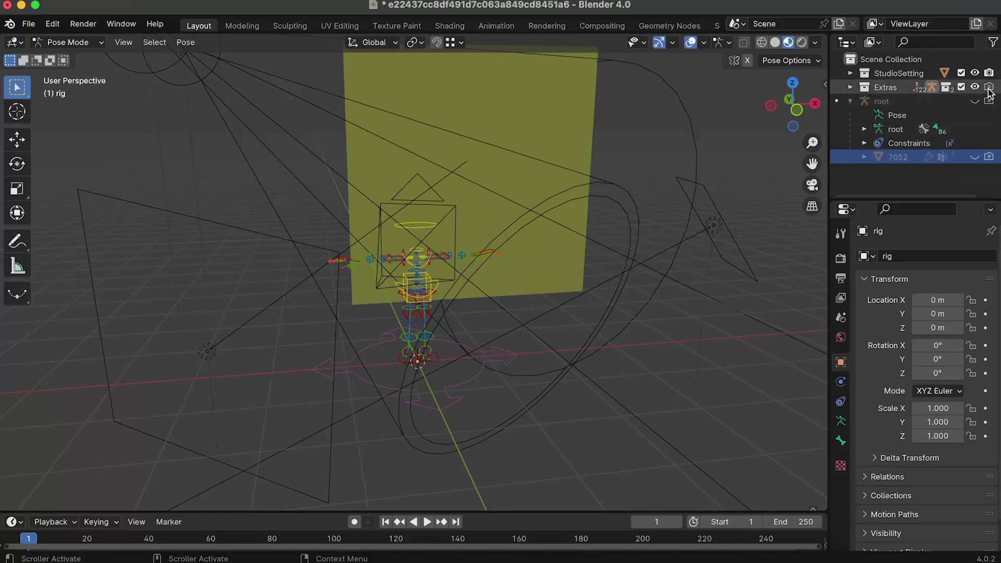
left_click(974, 87)
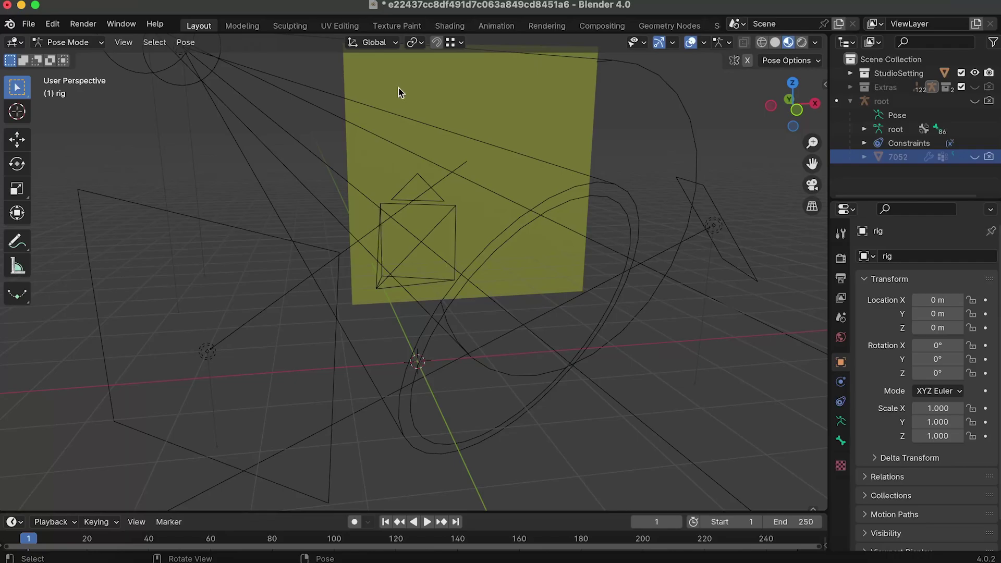
Import Tut Hip Hop Dance.fbx from the APE_7052 folder with the default FBX settings and deselect the imported armature.
left_click(28, 24)
mouse_move(68, 224)
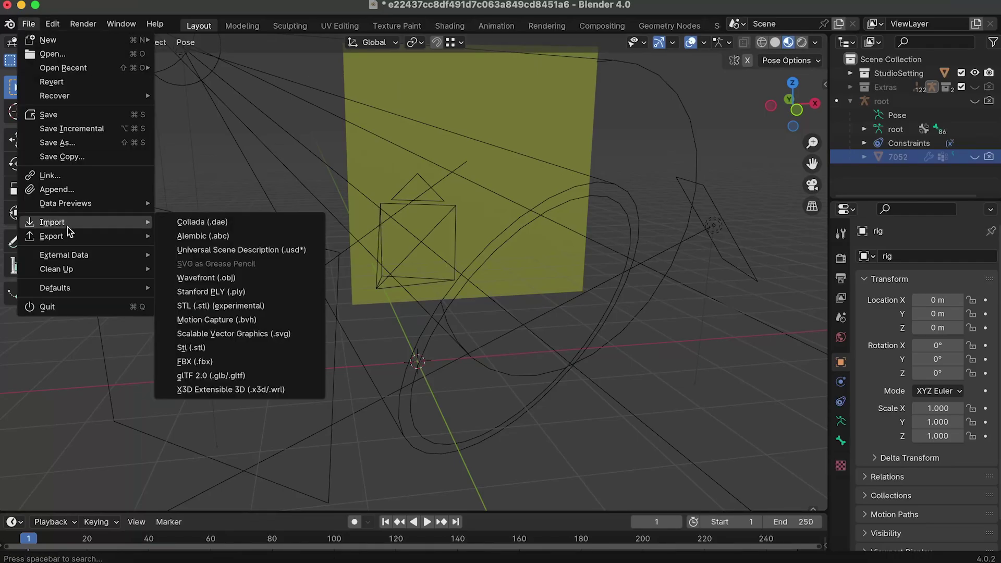
left_click(230, 360)
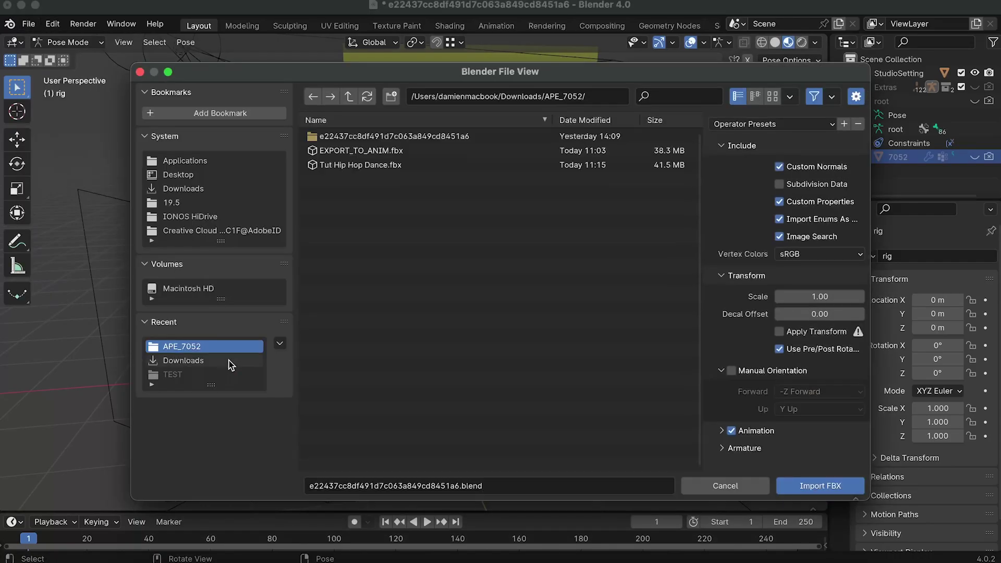
left_click(395, 165)
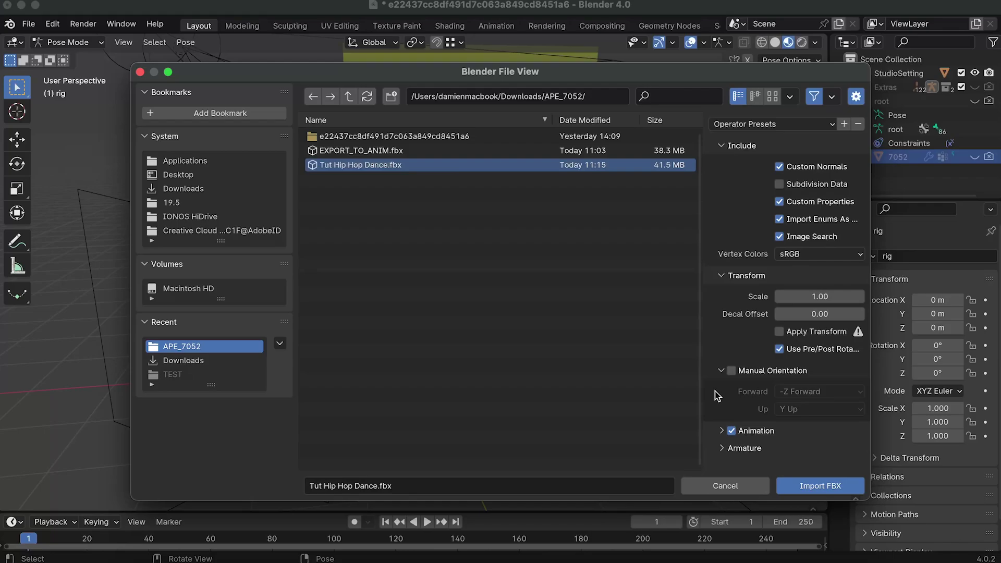
left_click(834, 485)
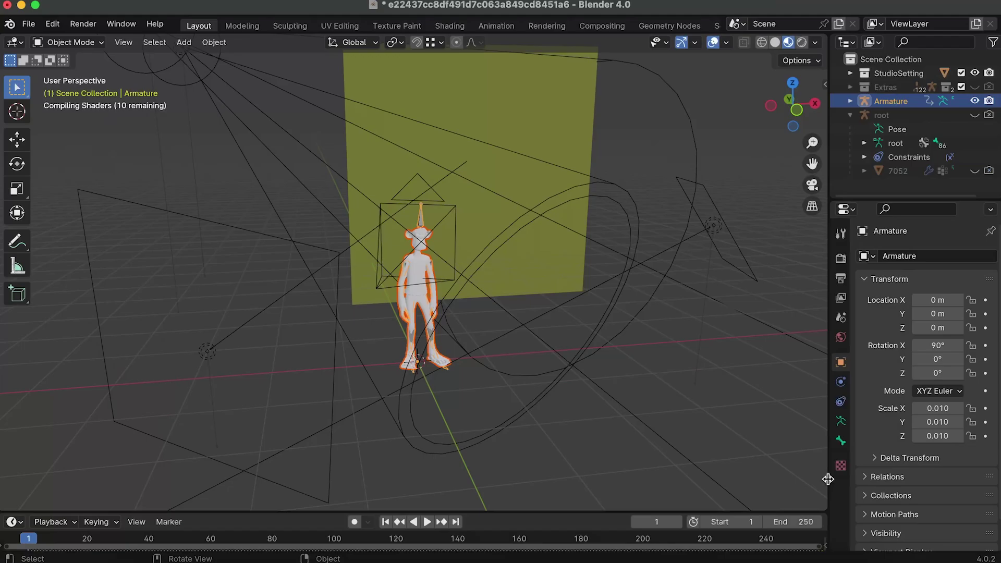
left_click(205, 426)
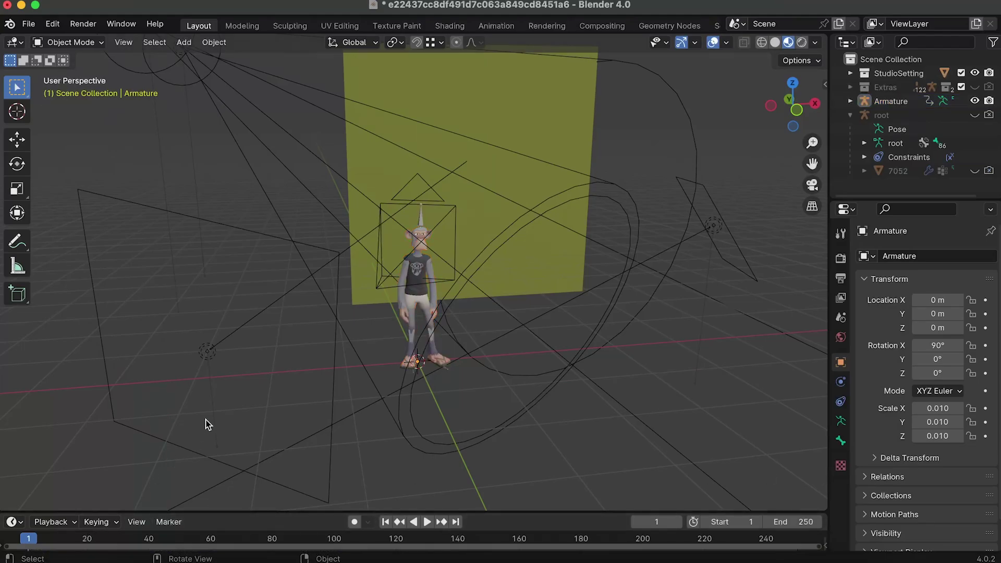
Play the imported dance with the viewport overlays hidden and check the ape's motion.
key("space")
key("space")
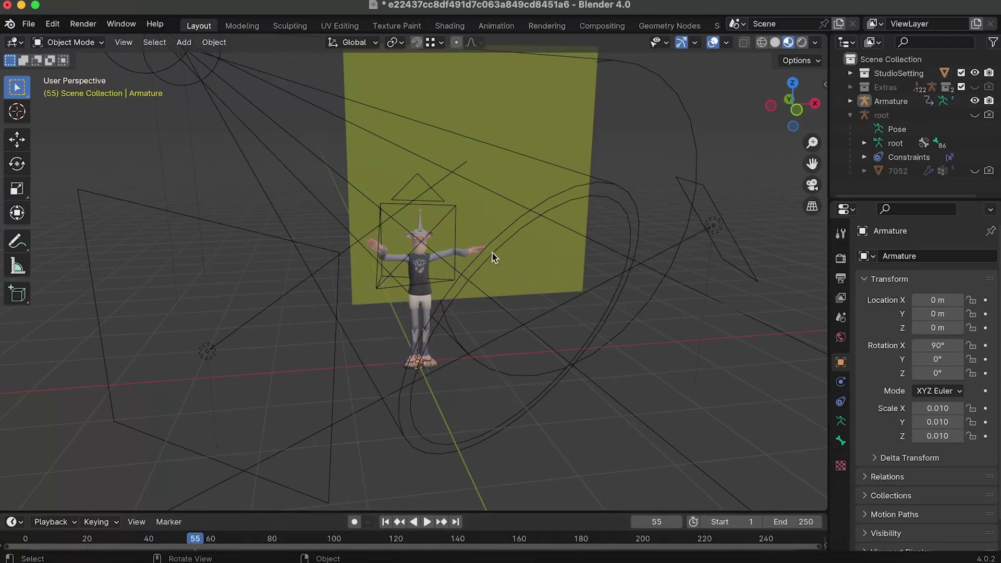
left_click(714, 44)
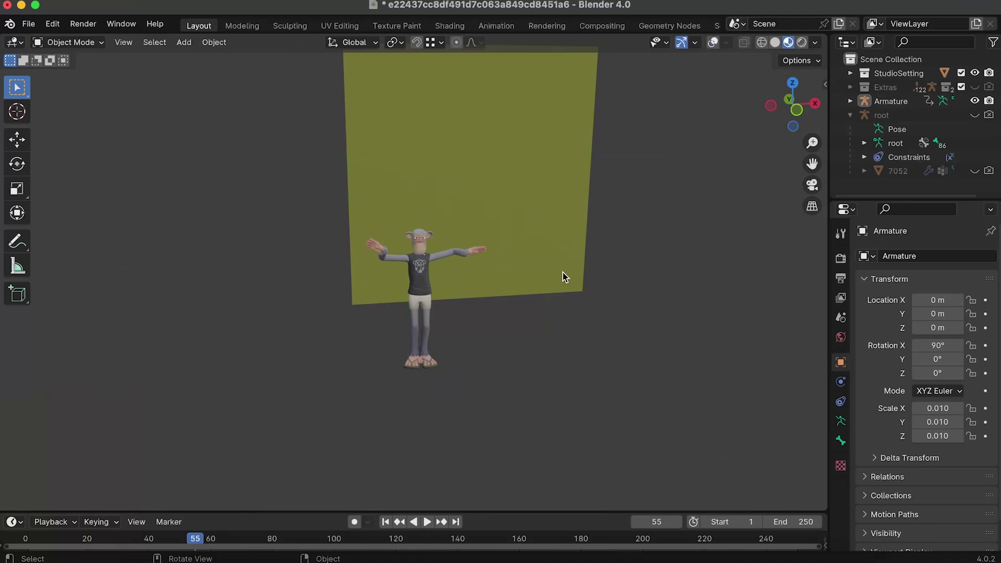
key("space")
middle_click_drag(518, 318, 460, 304)
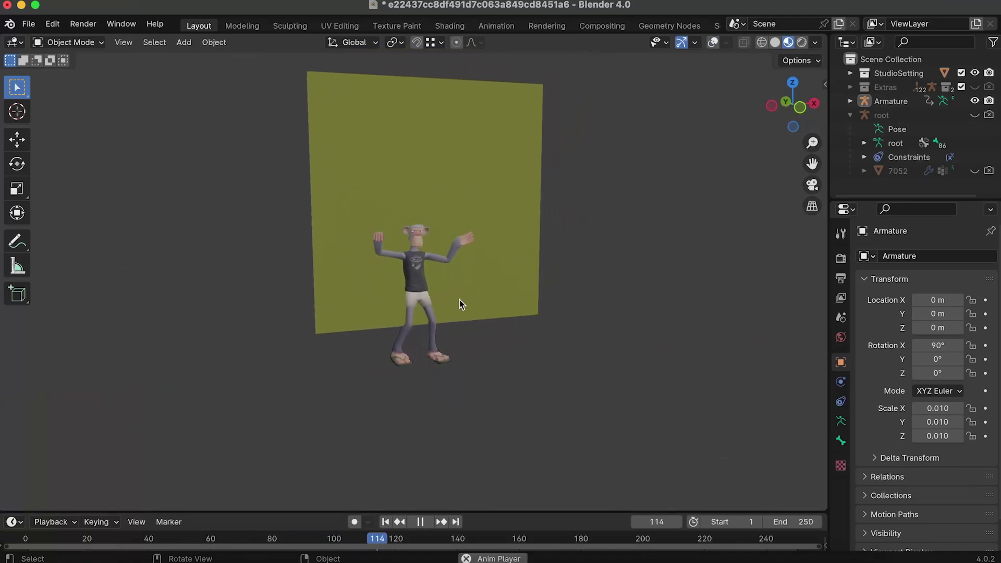
scroll(455, 298, "up", 2)
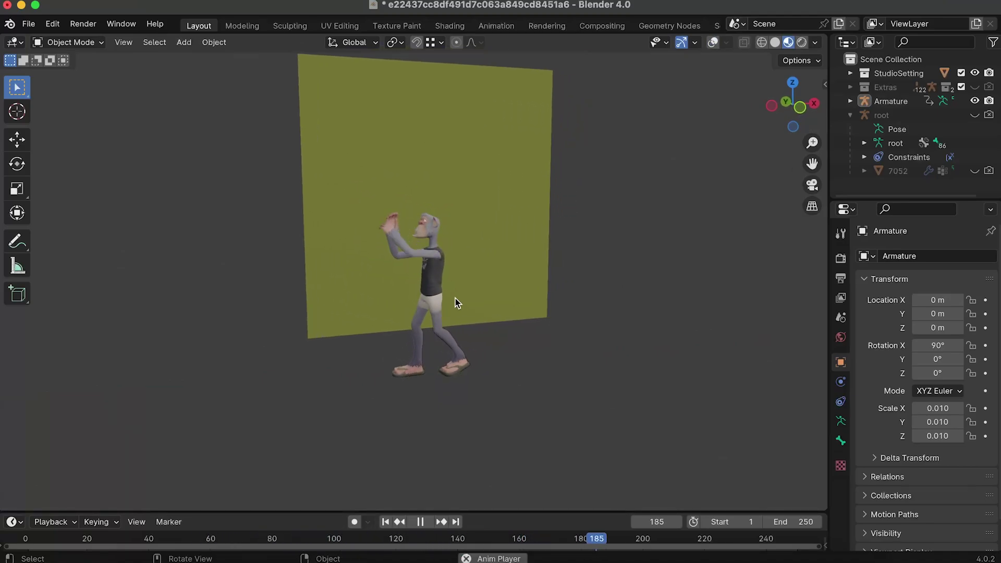
Lower the camera vertically and check the ape's framing through it at frame 54.
left_click(814, 186)
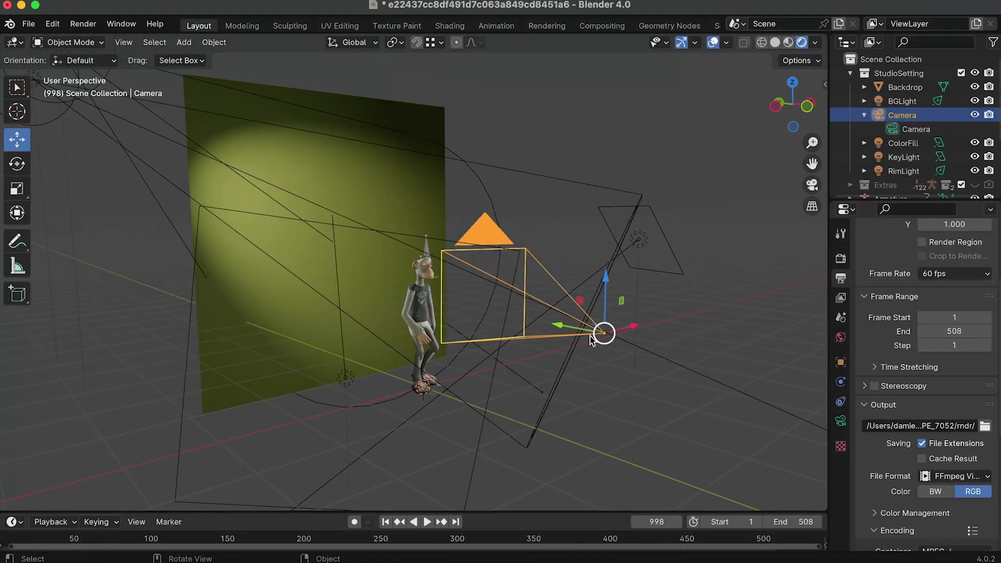
scroll(612, 364, "down", 8)
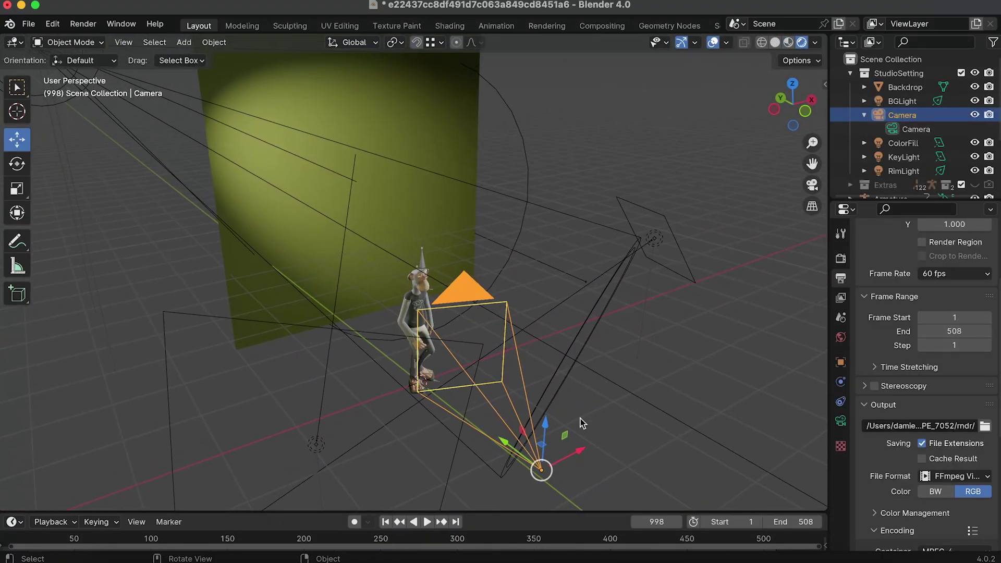
left_click_drag(545, 434, 545, 475)
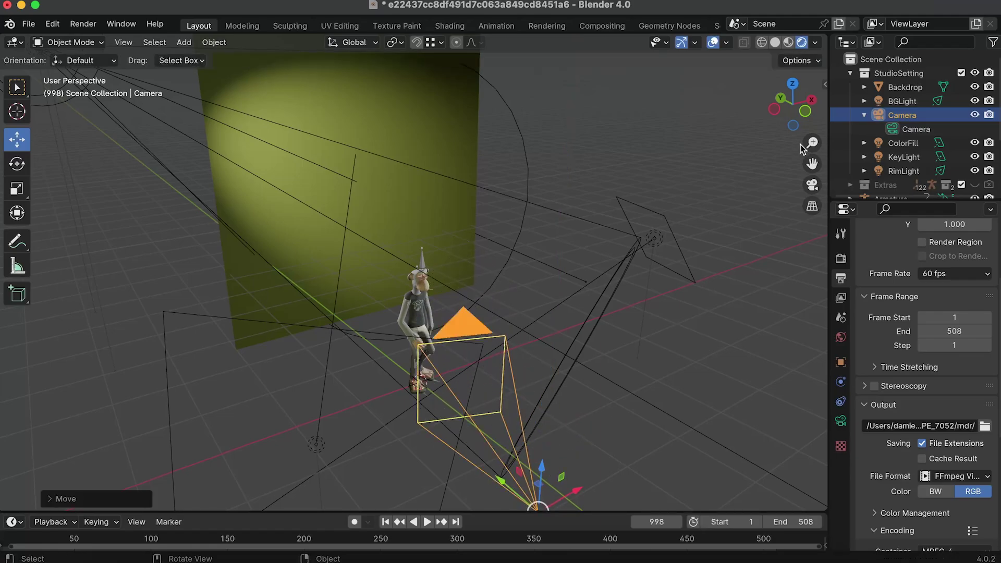
left_click(813, 187)
left_click_drag(225, 537, 93, 524)
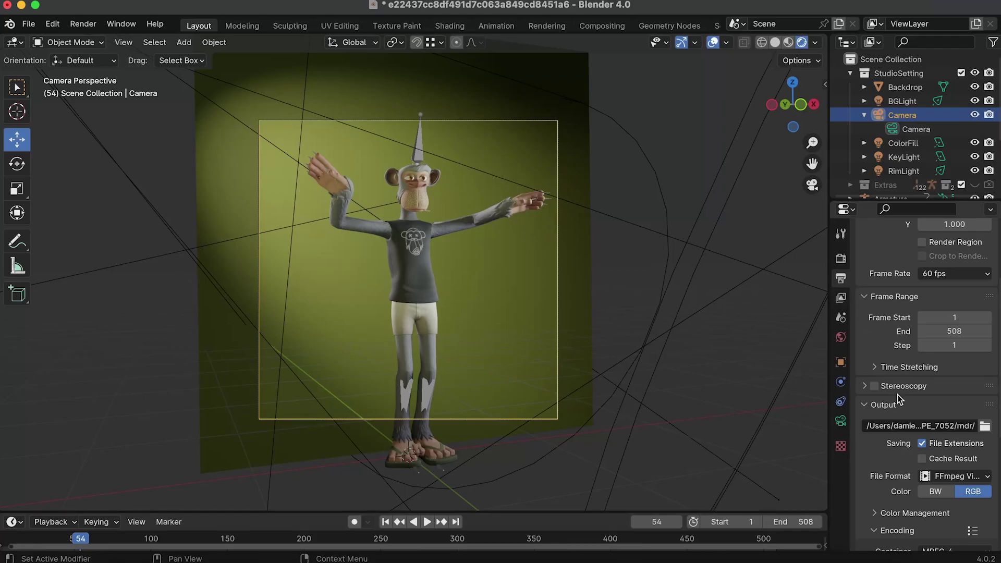
Set the render output's file format to FFmpeg Video and its output quality to High Quality.
scroll(923, 370, "down", 7)
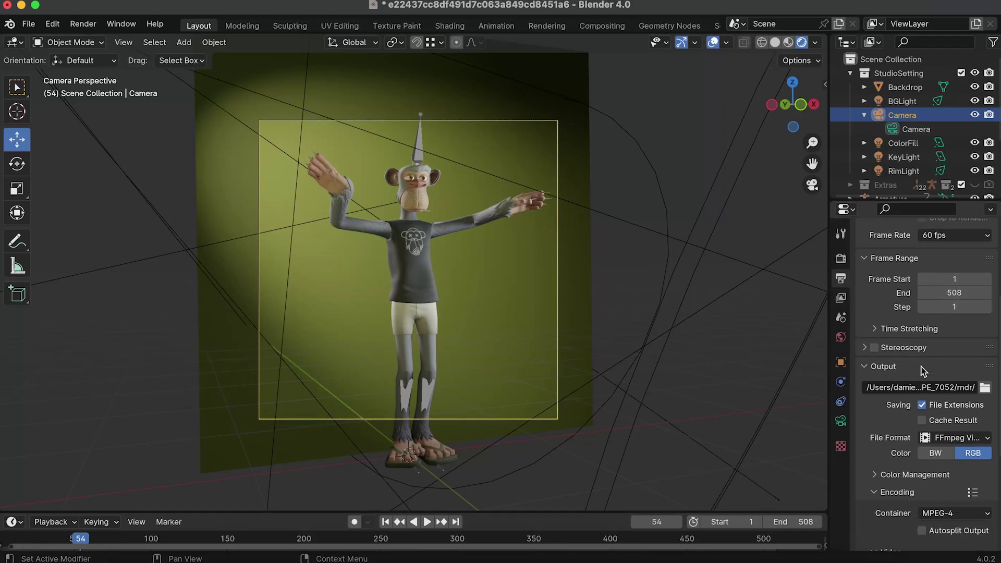
left_click(957, 322)
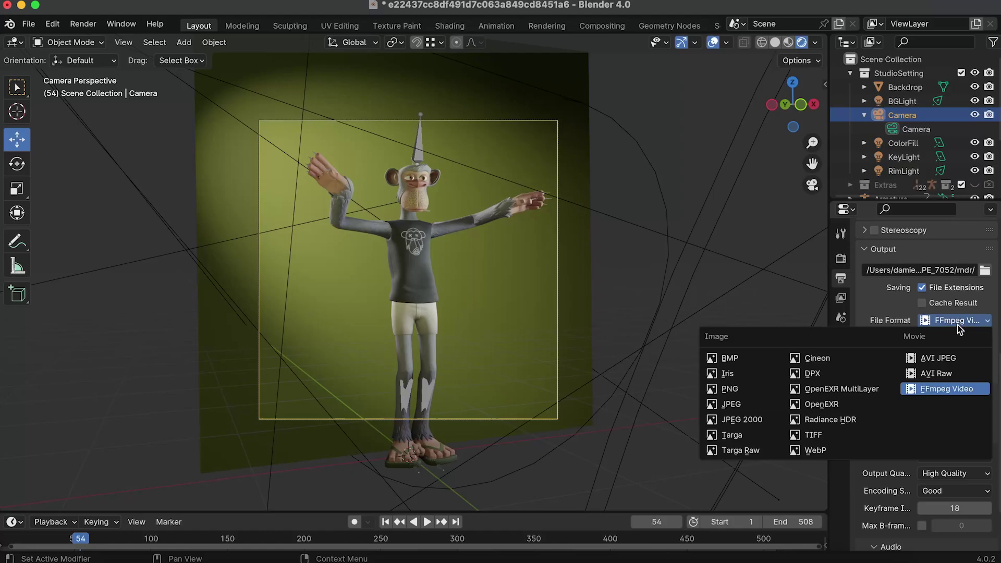
left_click(944, 392)
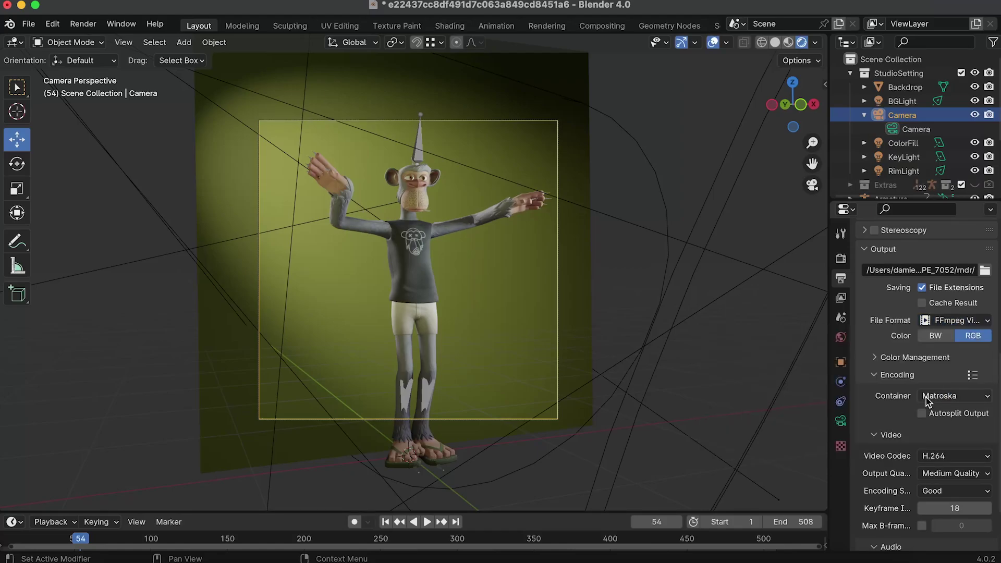
scroll(909, 403, "down", 3)
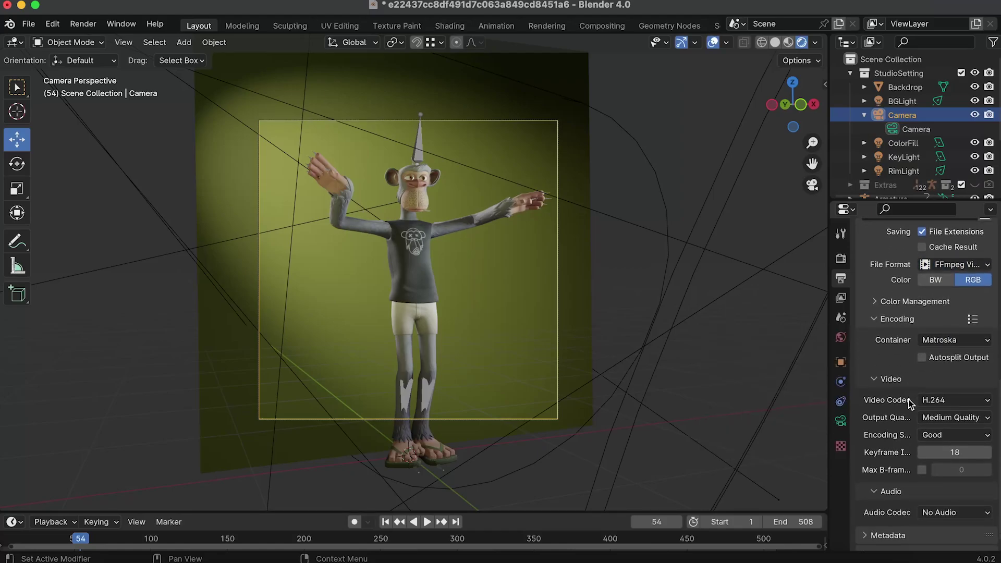
left_click(942, 417)
left_click(905, 476)
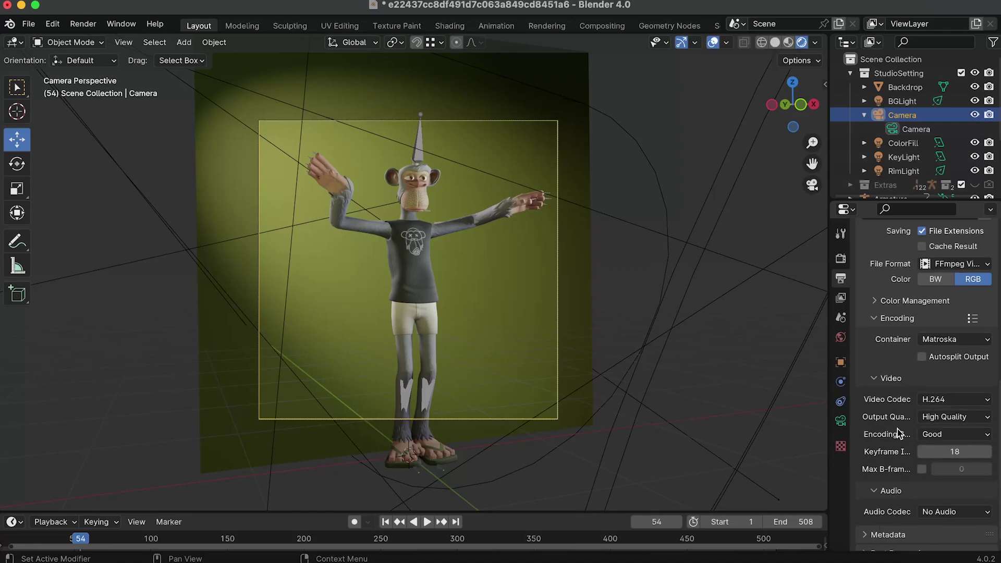
Render the full dance animation from the scene camera.
scroll(898, 432, "down", 1)
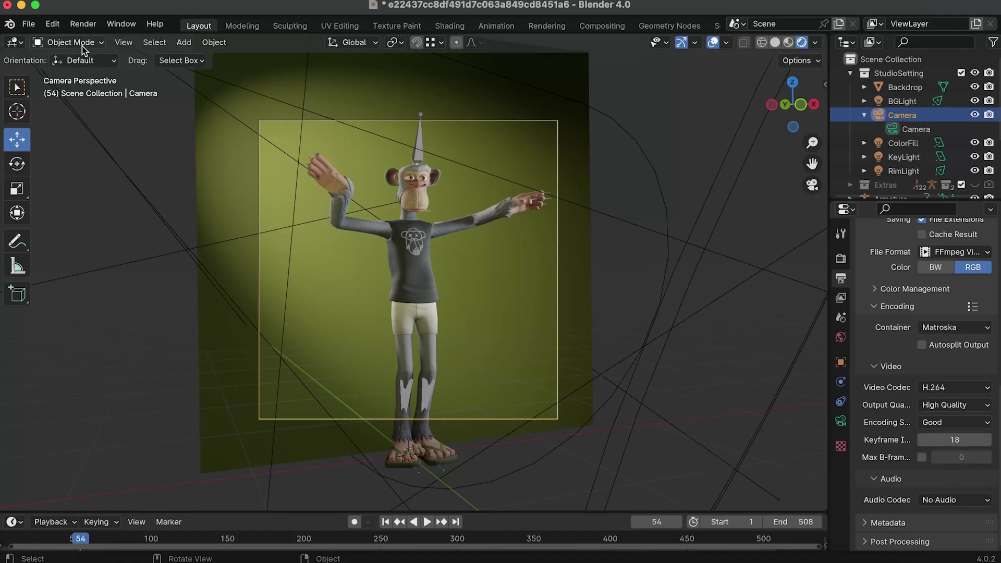
left_click(83, 24)
left_click(99, 52)
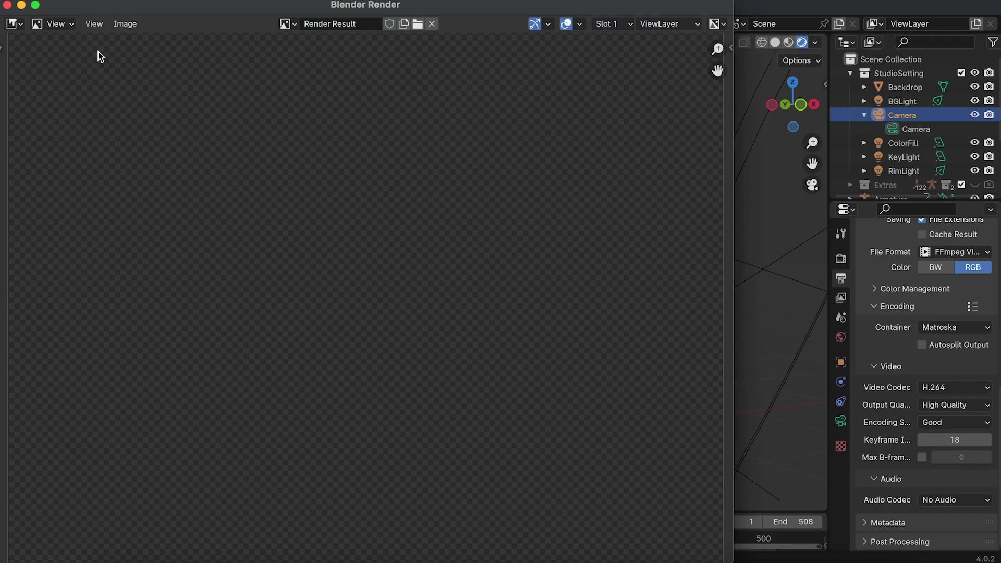